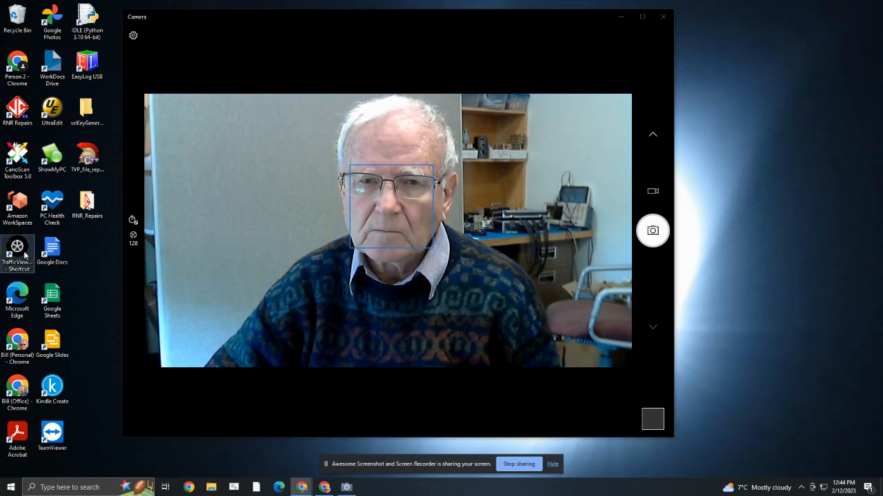
Step: Launch TrafficViewer Pro and connect to the plugged-in traffic counter by automatically detecting its port
left_click(25, 255)
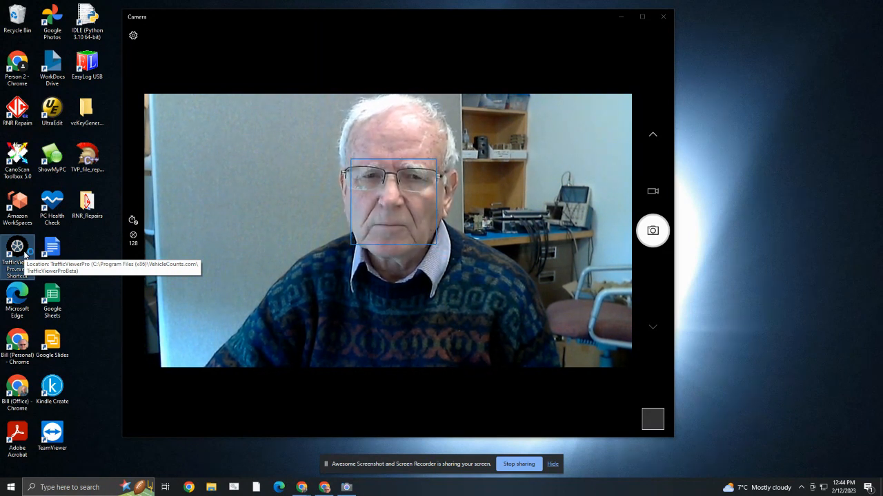
double_click(17, 248)
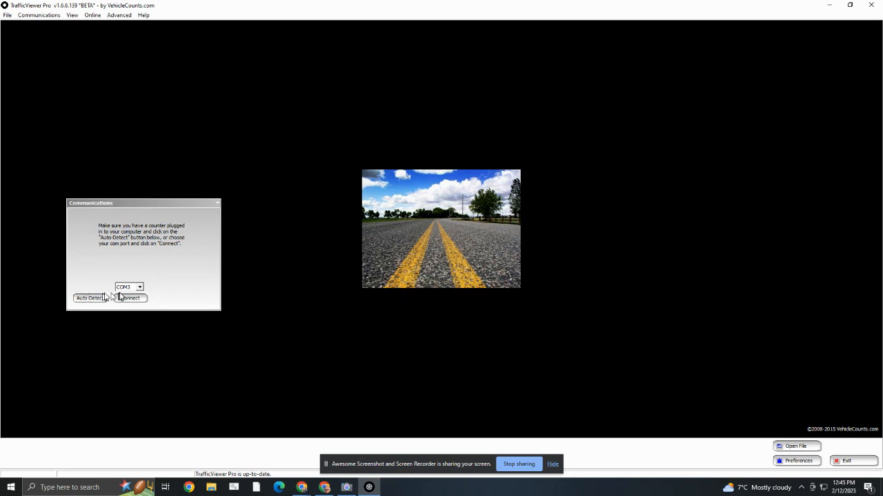
left_click(140, 288)
left_click(141, 287)
left_click(97, 299)
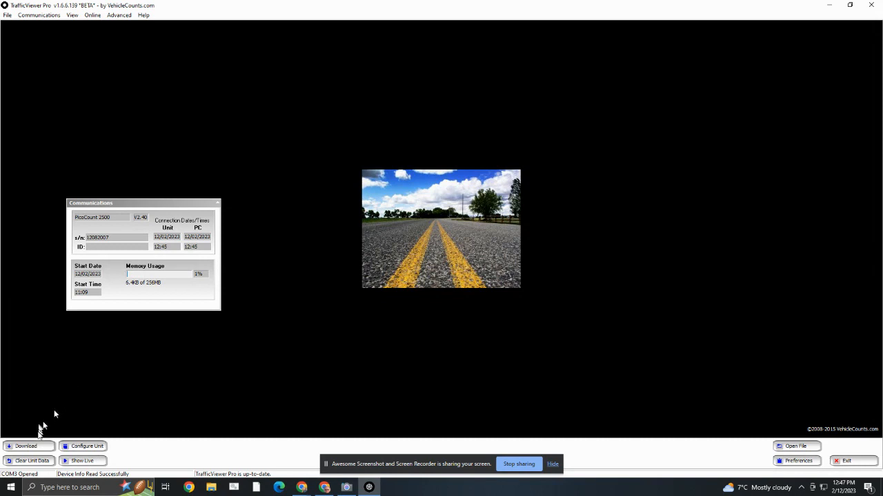
Step: Download the counter's data and process it with the measure set to English units
left_click(38, 446)
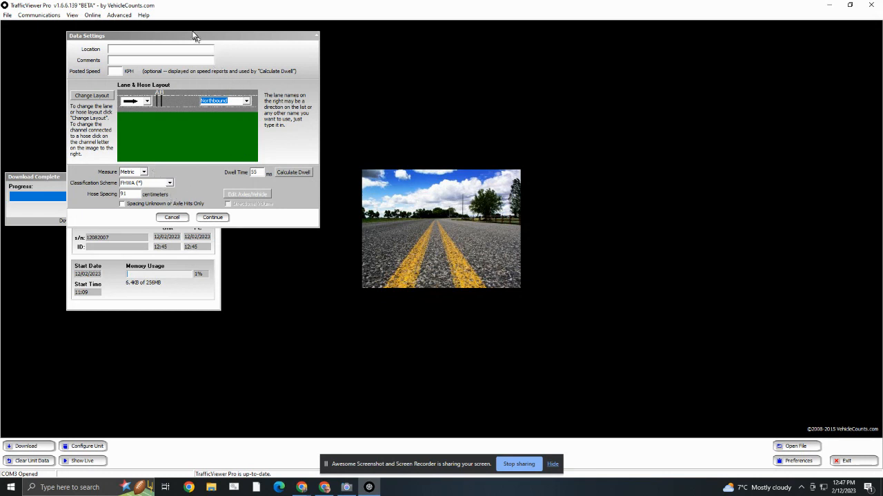
left_click_drag(191, 37, 206, 90)
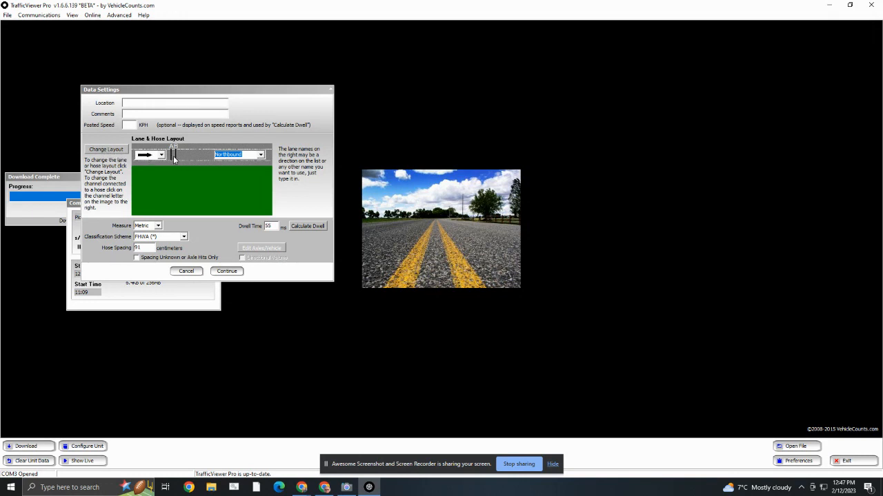
left_click(159, 226)
left_click(147, 239)
left_click(135, 103)
left_click(228, 272)
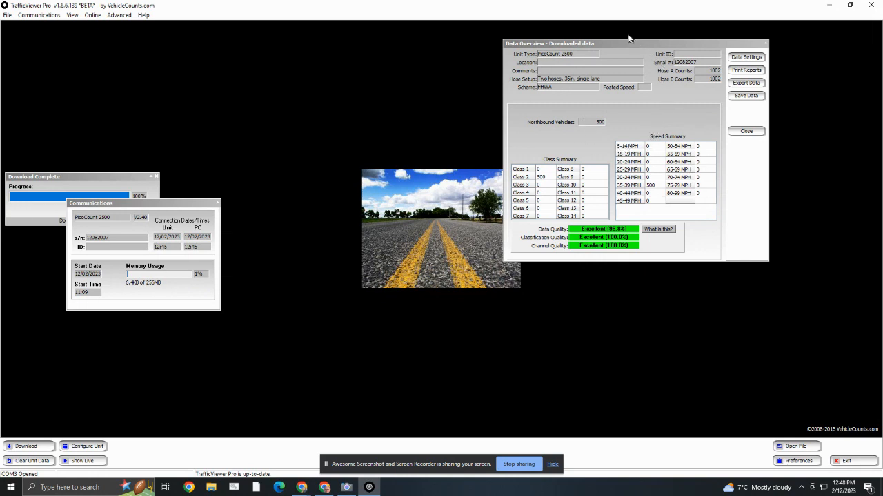
Step: Review the downloaded data's overview and data settings, and leave the settings without making changes
left_click_drag(628, 48, 612, 49)
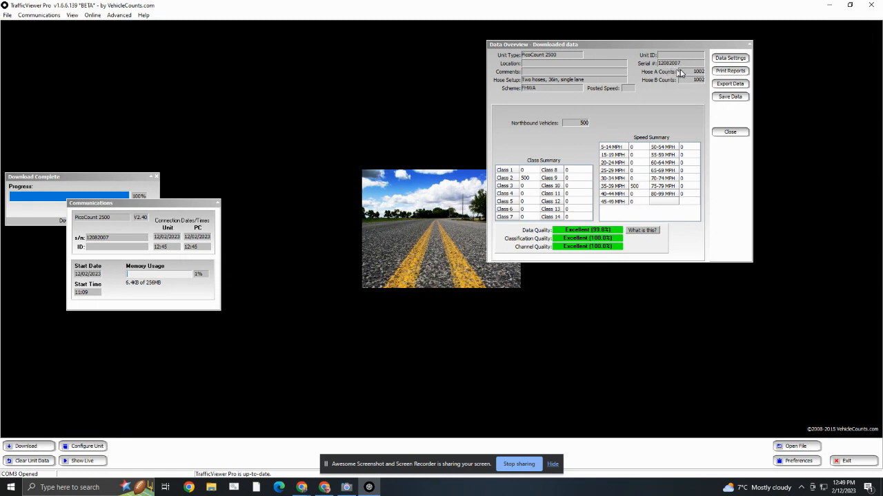
mouse_move(693, 74)
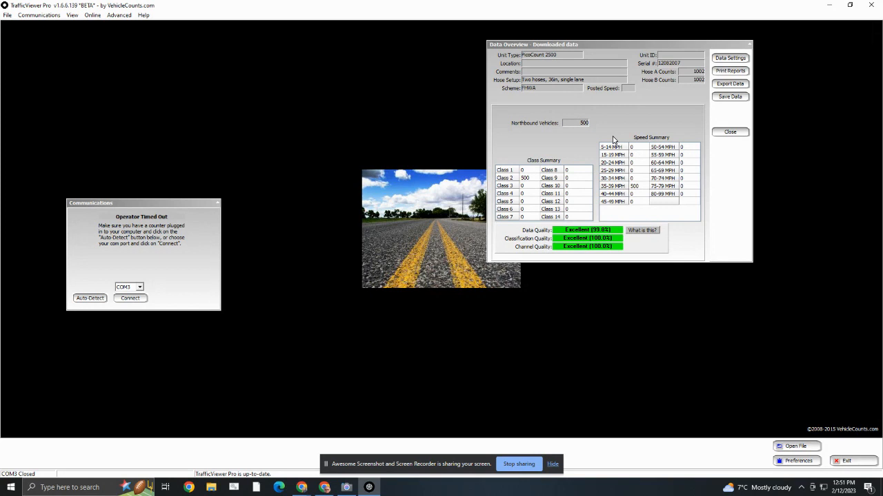
left_click(729, 58)
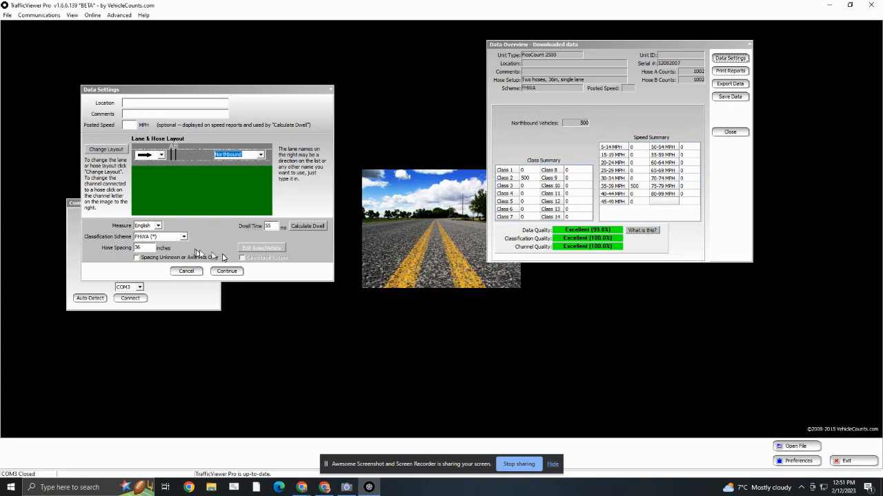
left_click(188, 270)
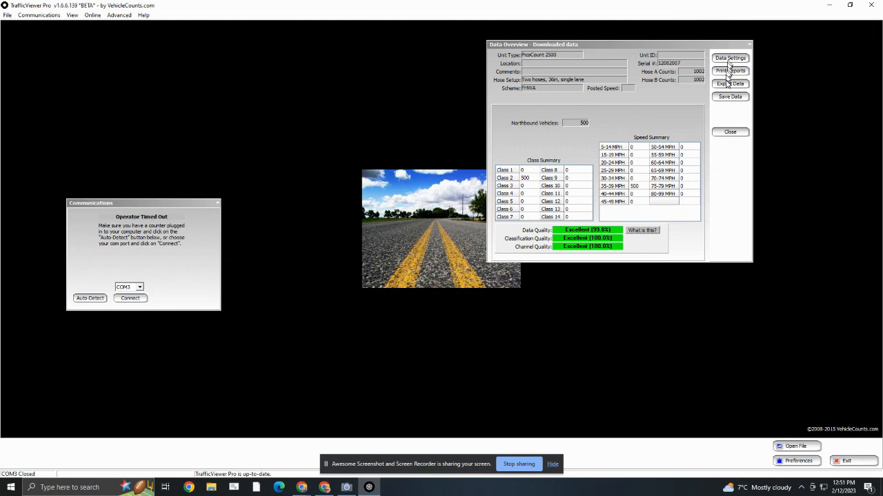
Step: Save the downloaded data as Test1_36.tvp in the TrafficViewerProBeta Data folder
left_click(726, 97)
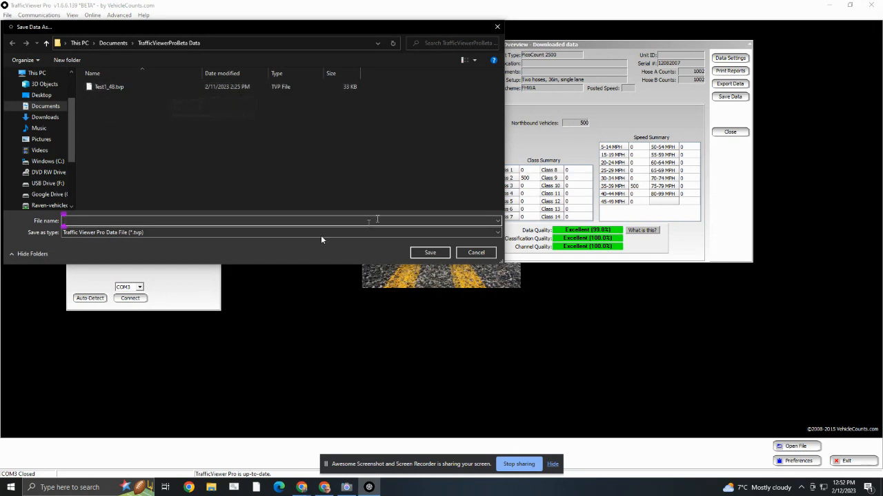
left_click(104, 88)
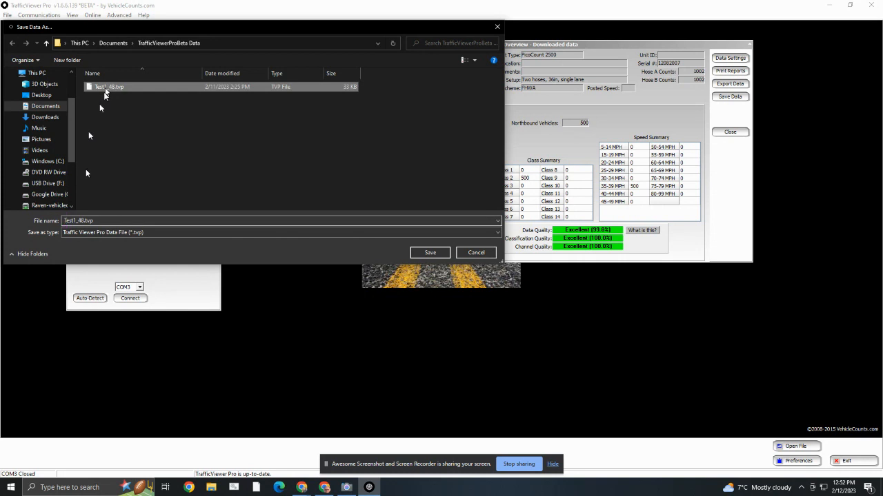
double_click(83, 220)
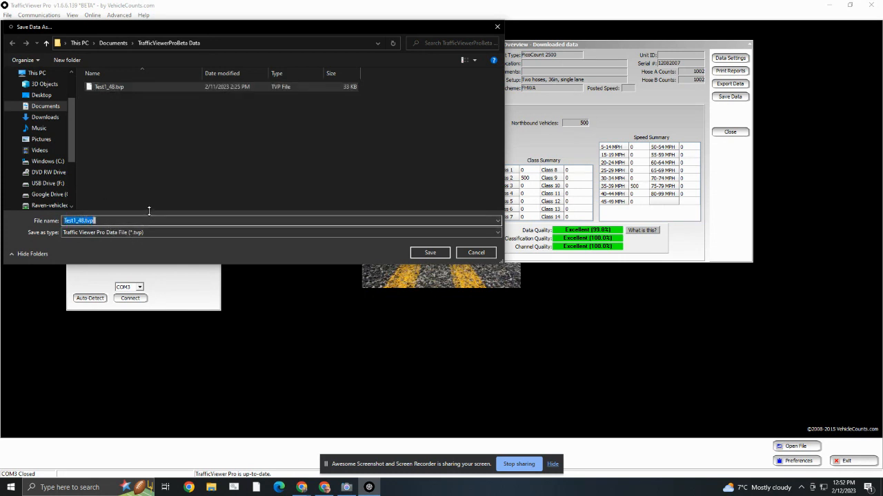
left_click(92, 220)
key("Left")
key("Left")
key("Left")
key("BackSpace")
key("BackSpace")
type("36")
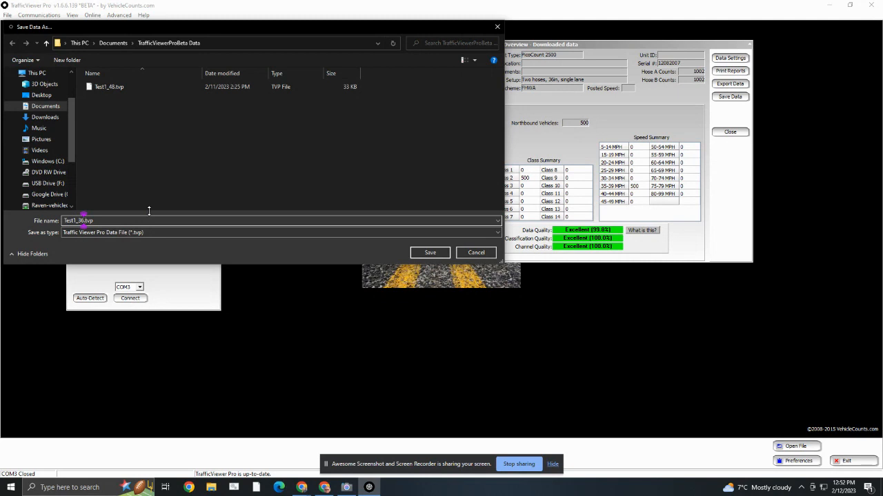
key("Return")
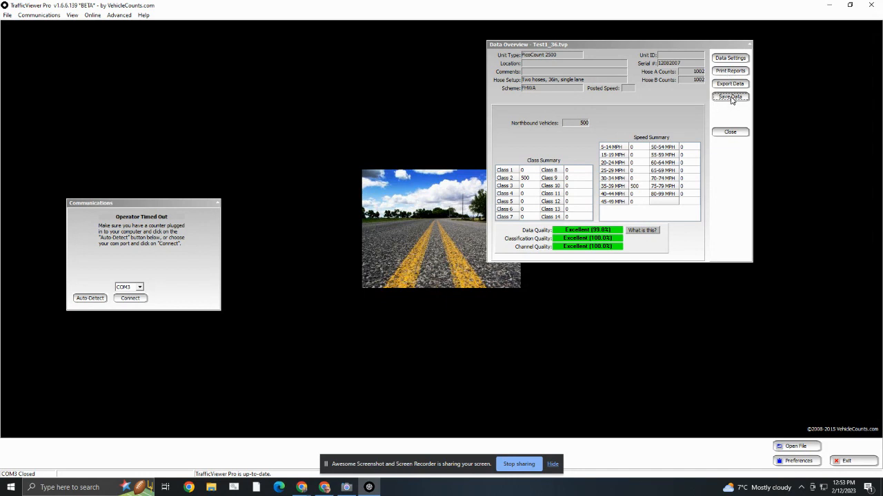
Step: Preview the Northbound daily volume report for the saved data and close the preview
left_click(730, 71)
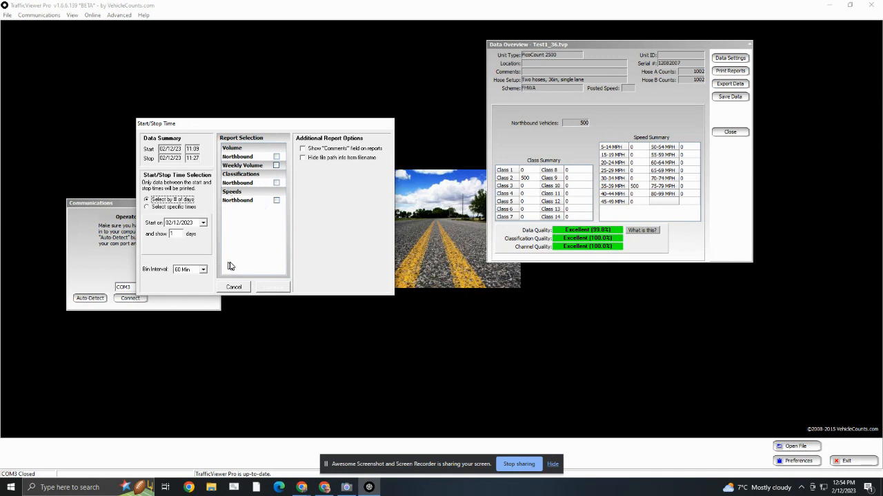
left_click(277, 157)
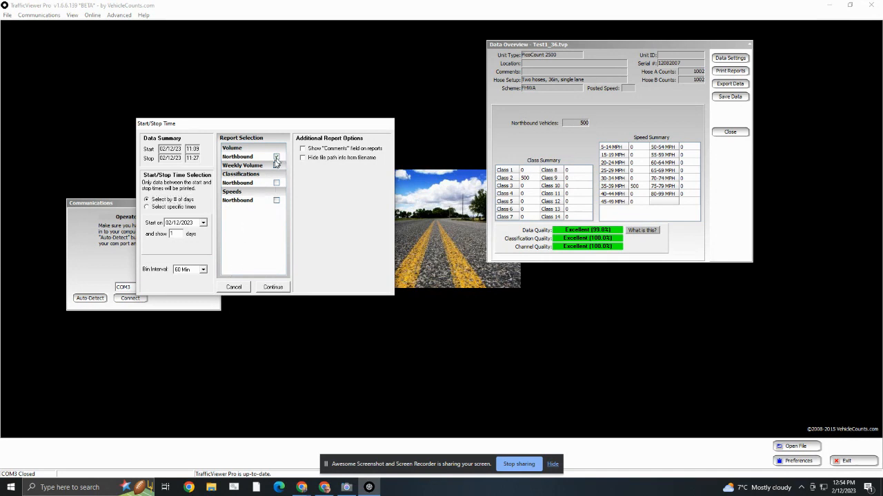
left_click(279, 286)
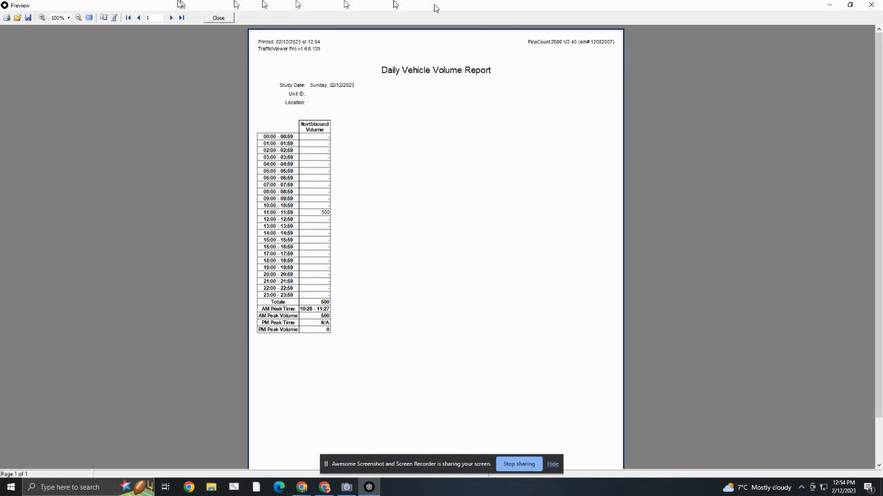
left_click(216, 18)
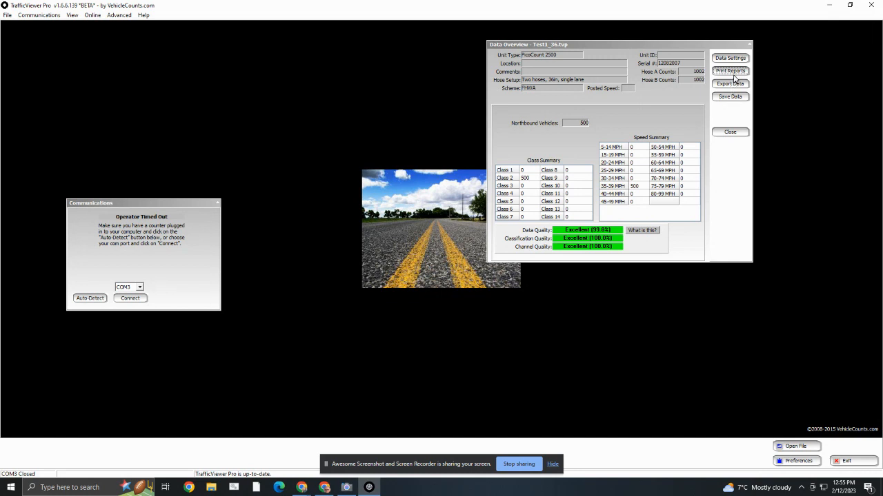
Step: Close the data overview and reopen the saved file Test1_36.tvp
left_click(729, 133)
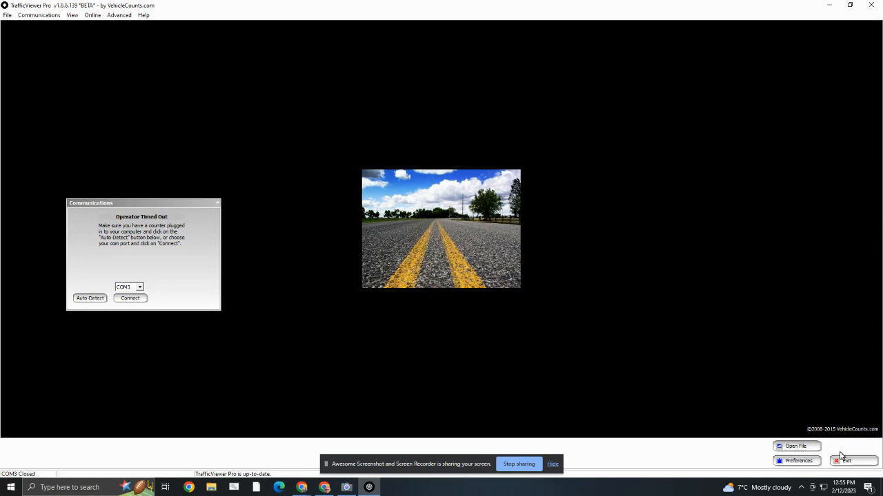
left_click(811, 452)
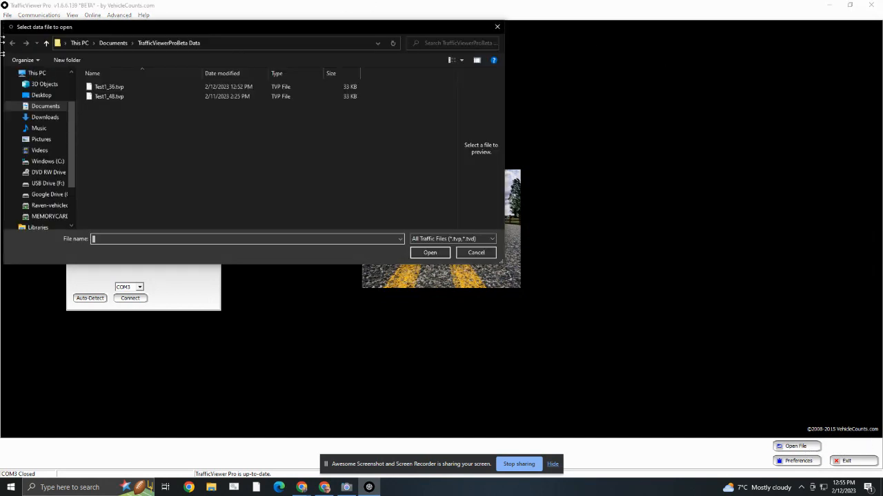
left_click(92, 87)
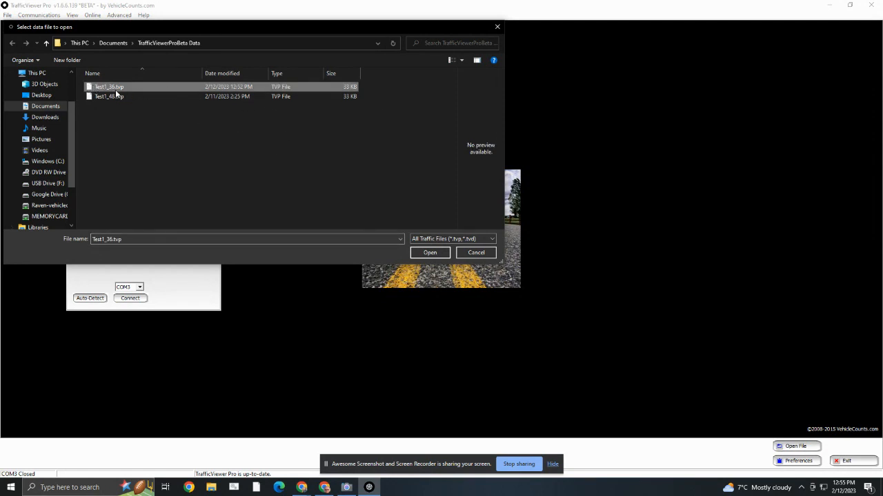
left_click(431, 252)
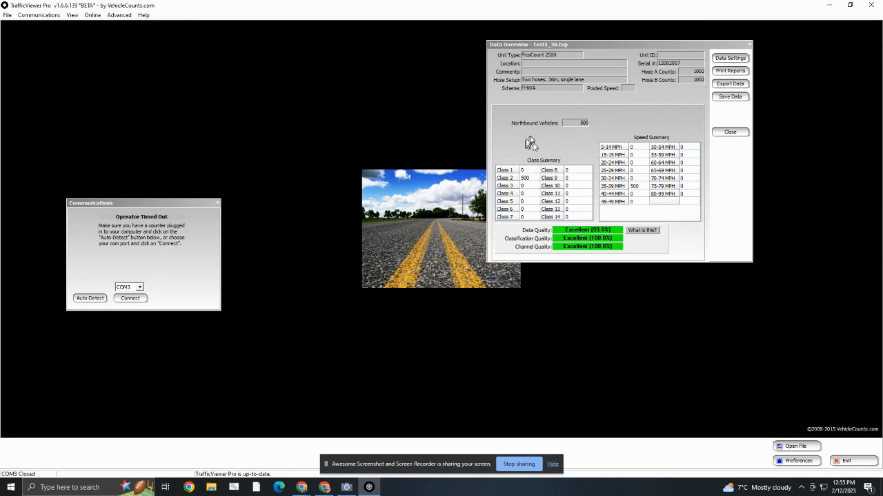
Step: Review the data settings of Test1_36.tvp, including the lane's travel direction options
left_click(728, 58)
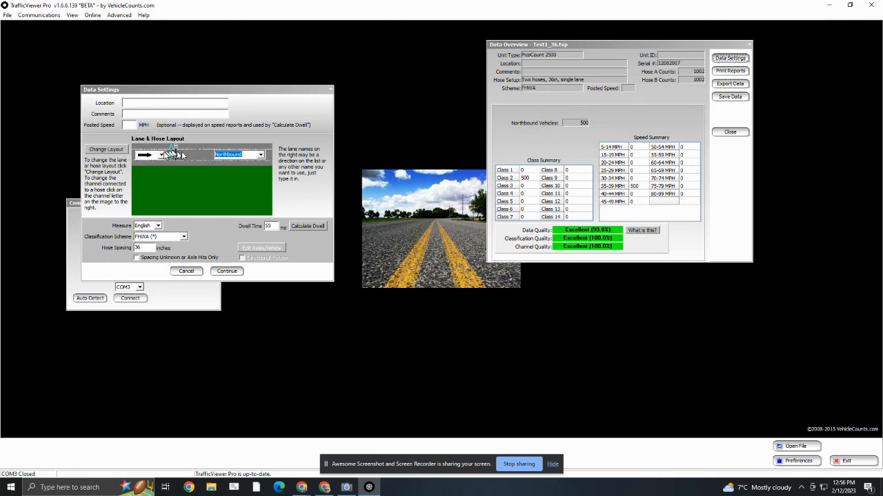
left_click(227, 271)
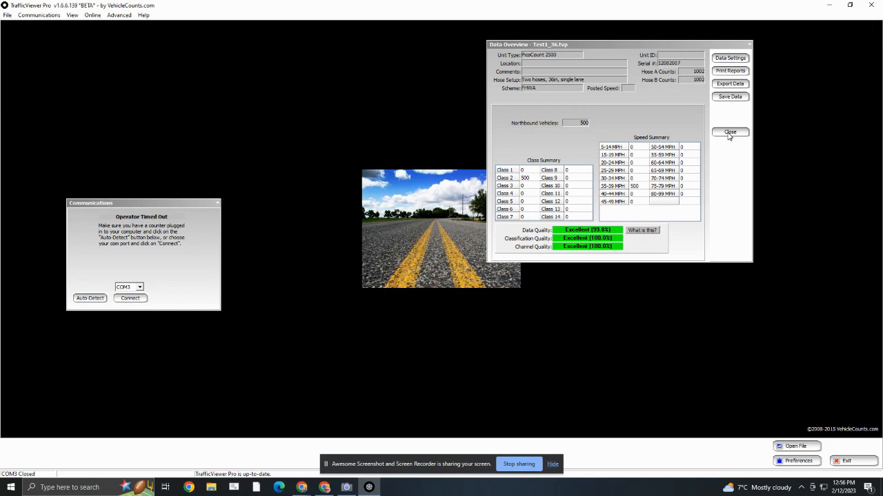
left_click(735, 61)
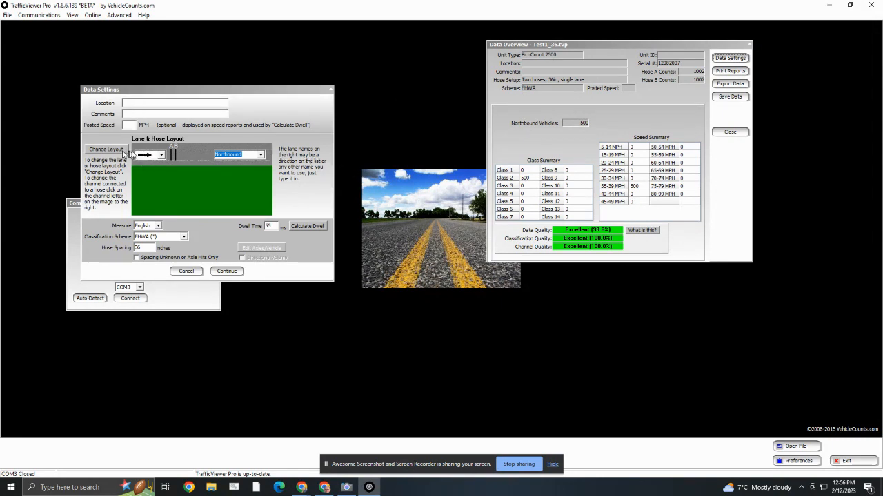
left_click(162, 155)
left_click(161, 156)
Step: Swap hose channels A and B in the lane layout, and swap them back
left_click(172, 149)
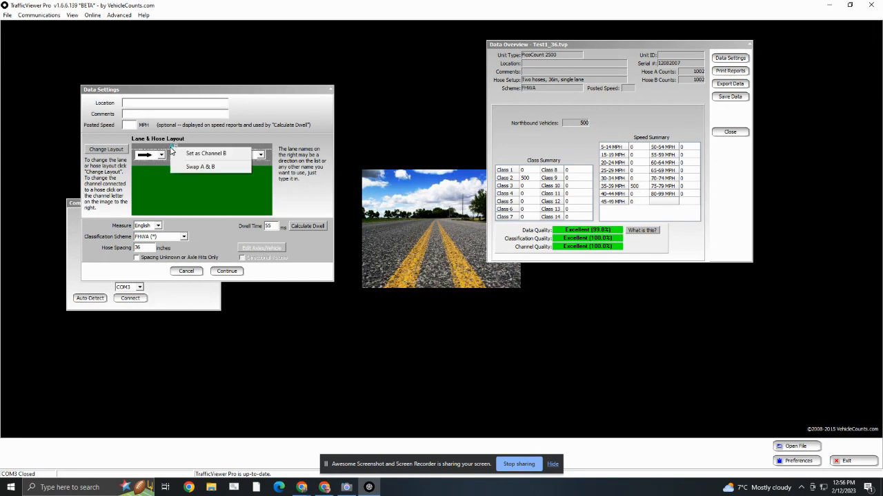
left_click(185, 167)
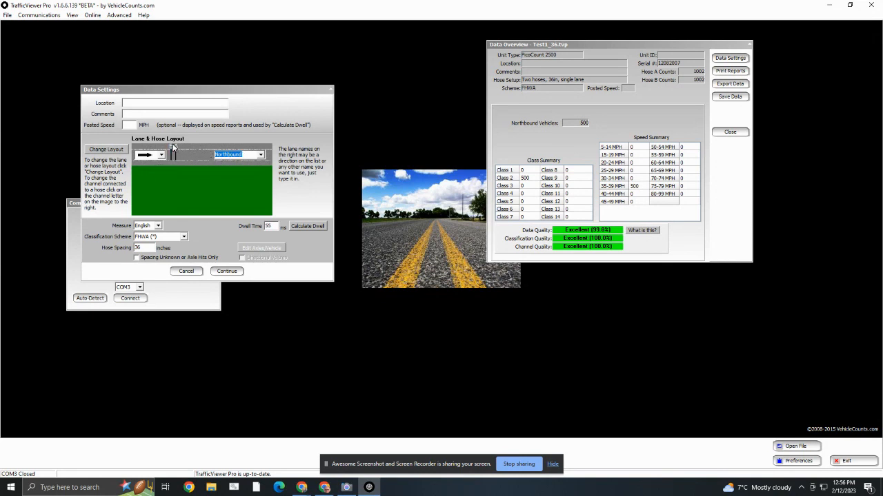
left_click(171, 147)
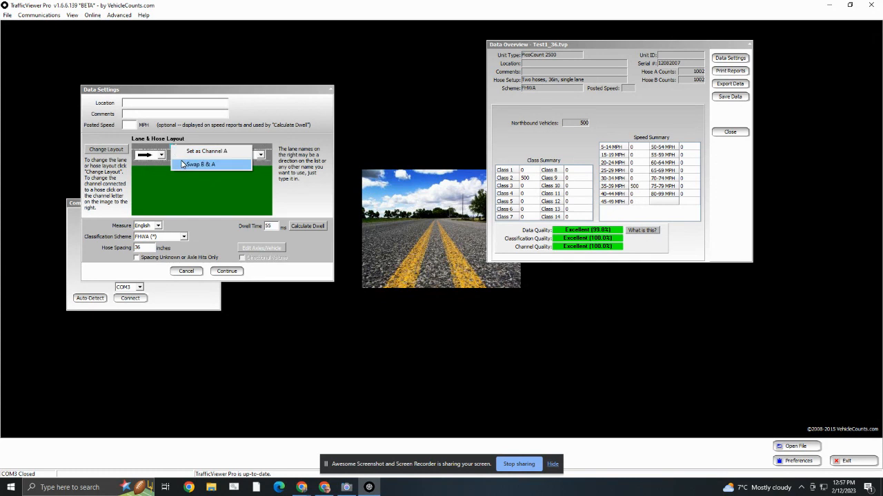
left_click(183, 166)
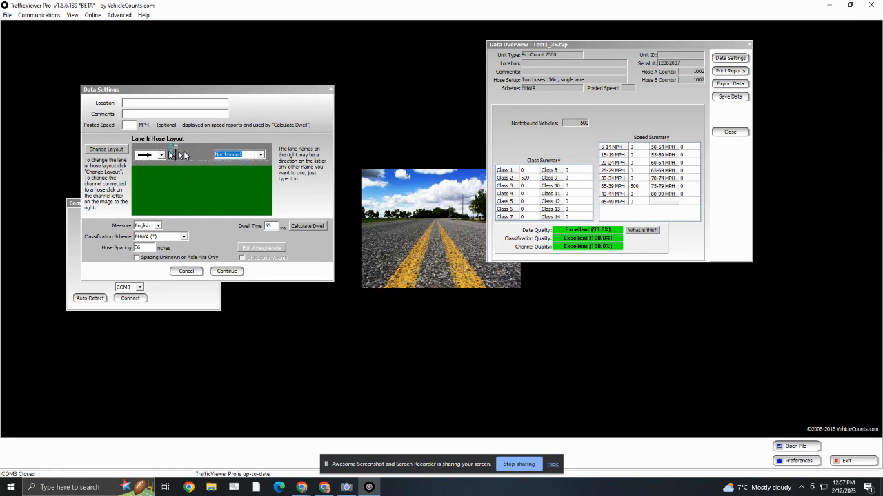
Step: Look through the available lane direction names and cancel the data settings
left_click(260, 154)
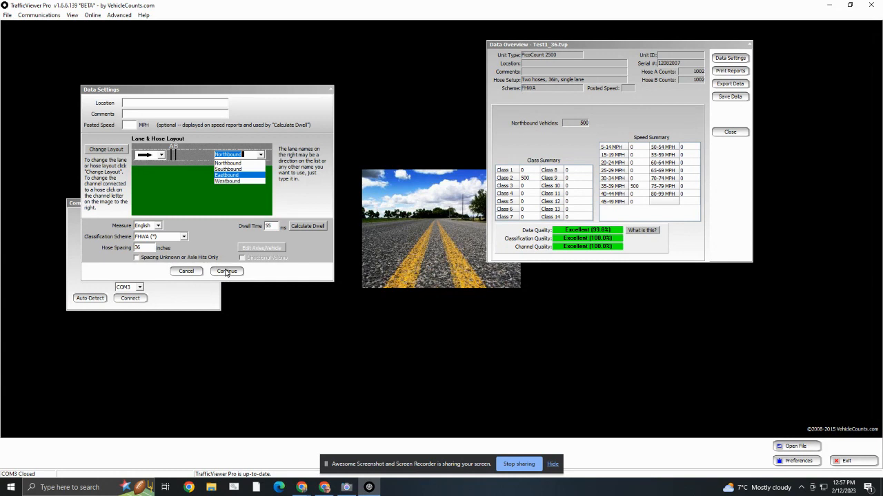
left_click(195, 271)
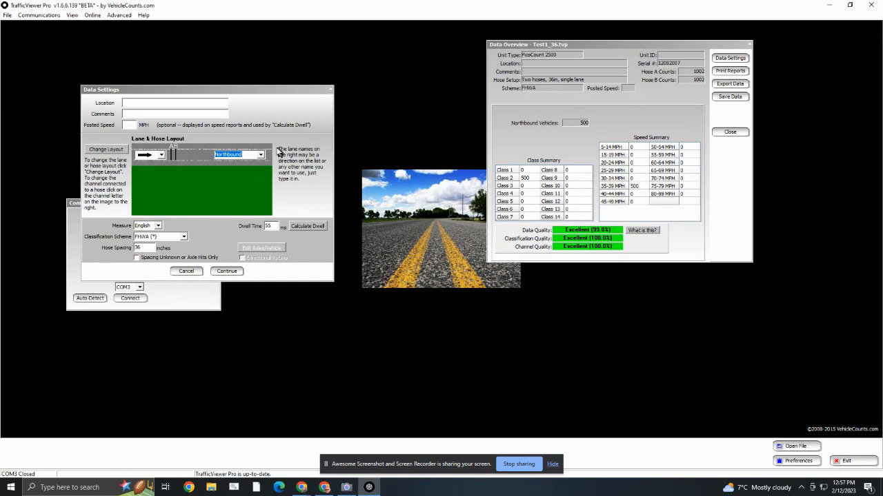
left_click(197, 271)
left_click(196, 271)
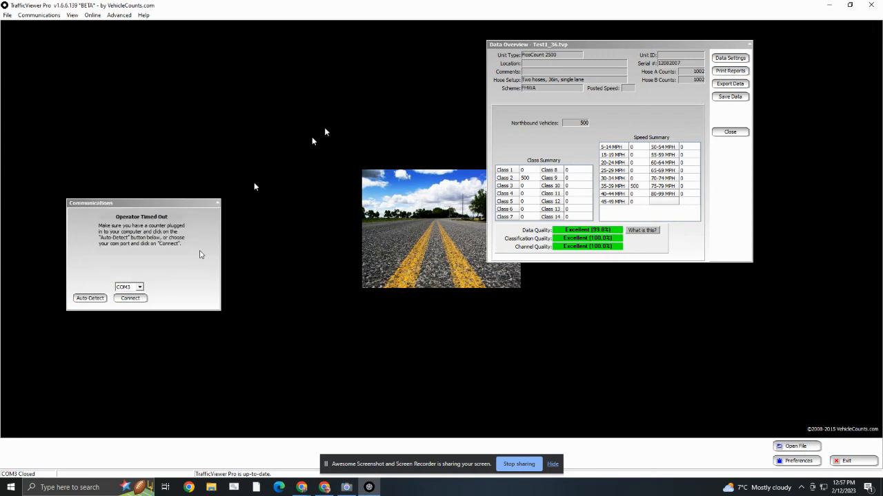
left_click(727, 134)
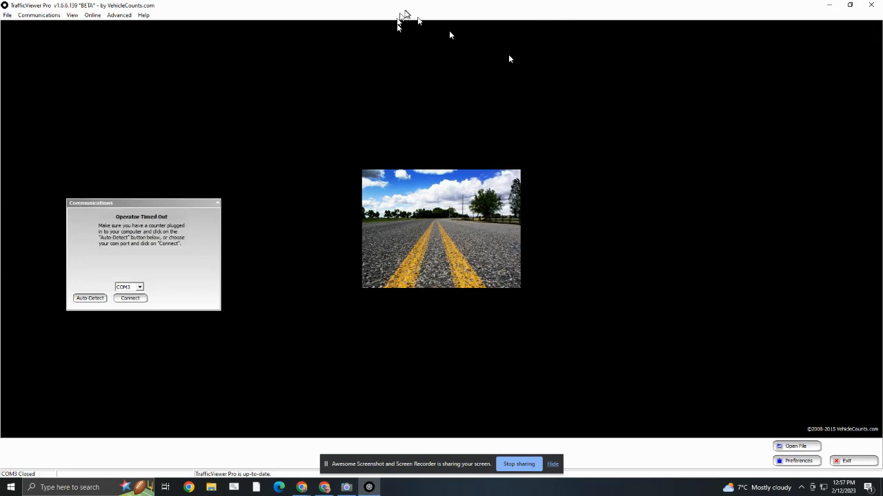
left_click(792, 448)
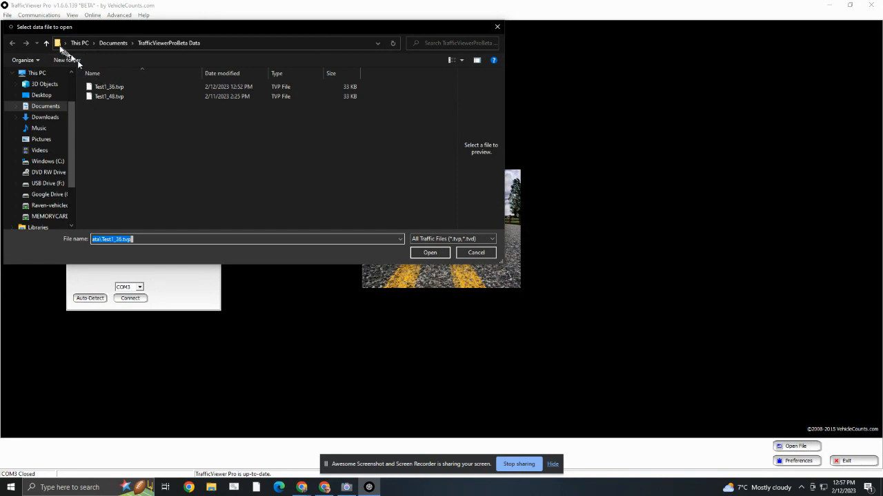
left_click(47, 43)
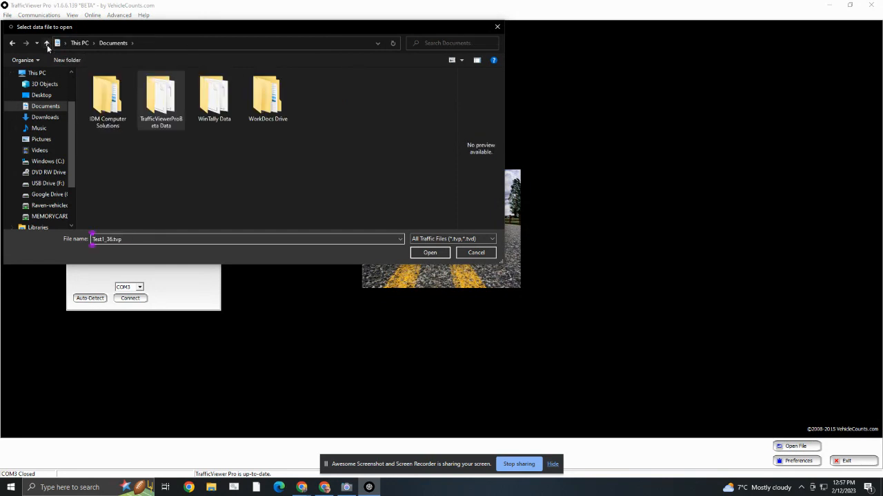
left_click(46, 43)
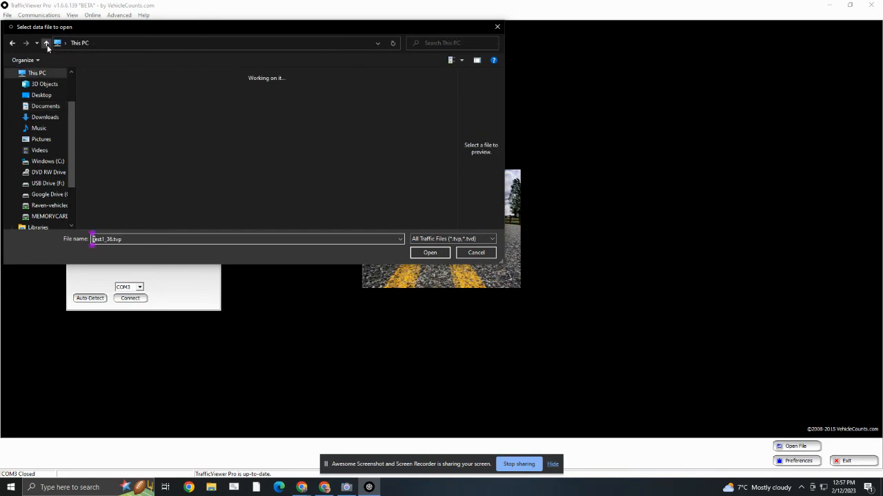
left_click(40, 117)
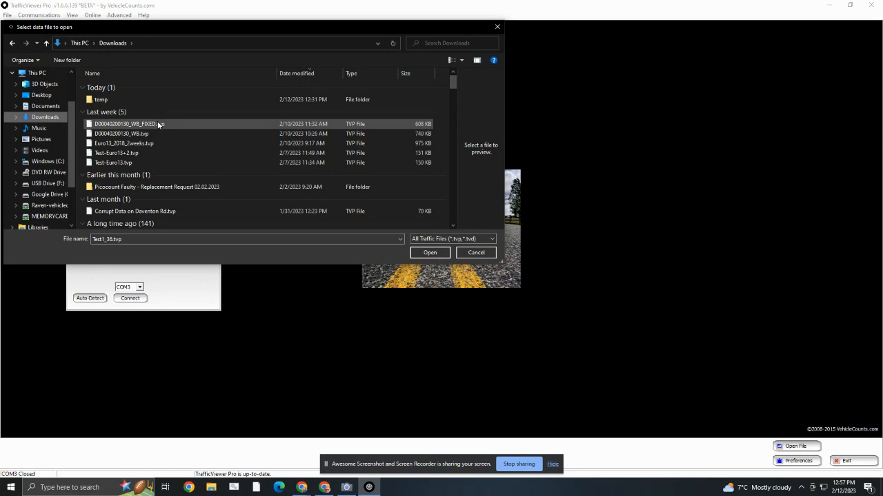
double_click(114, 124)
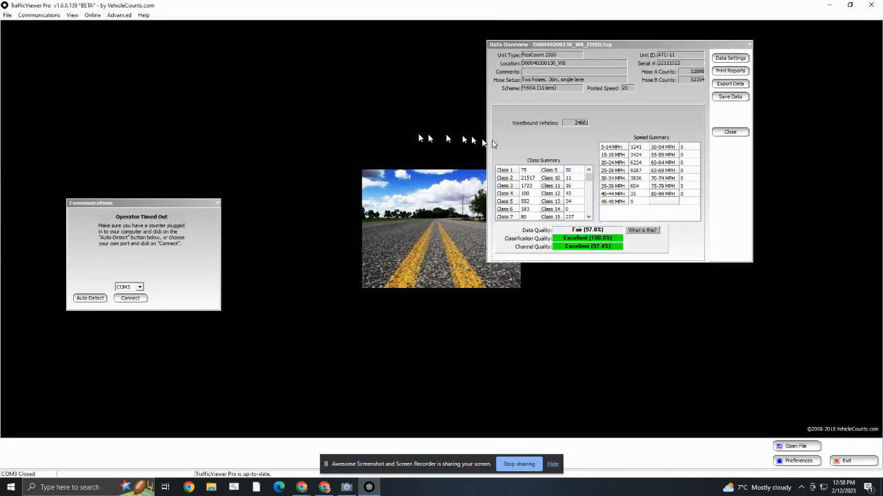
mouse_move(695, 83)
left_click(725, 58)
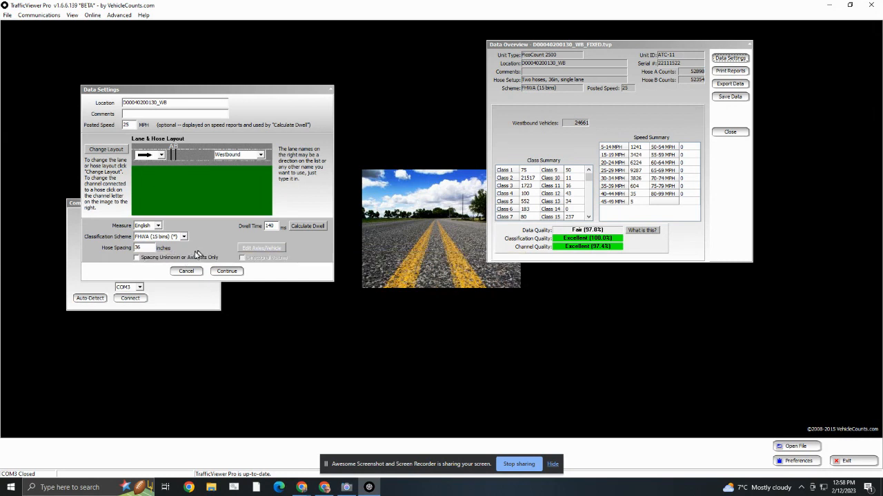
mouse_move(275, 226)
left_click(227, 271)
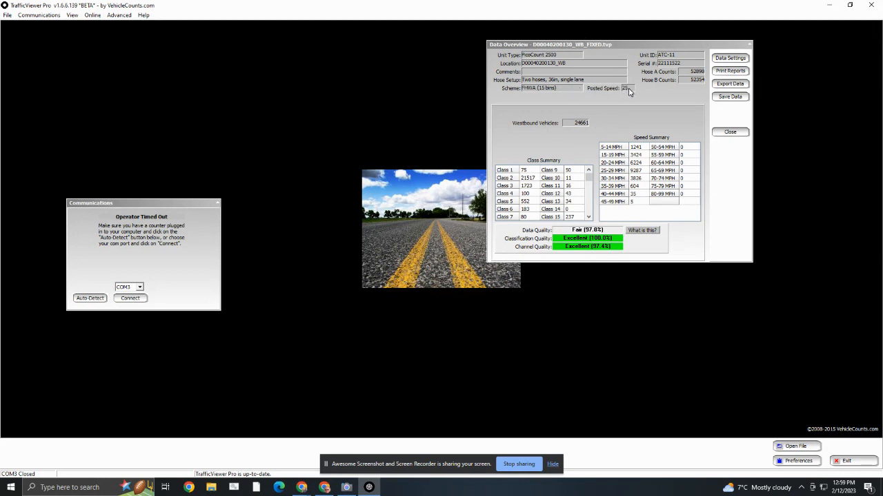
Step: Try the automatic dwell calculation in the data settings, set the dwell time to 140 ms, and cancel the settings
left_click(730, 58)
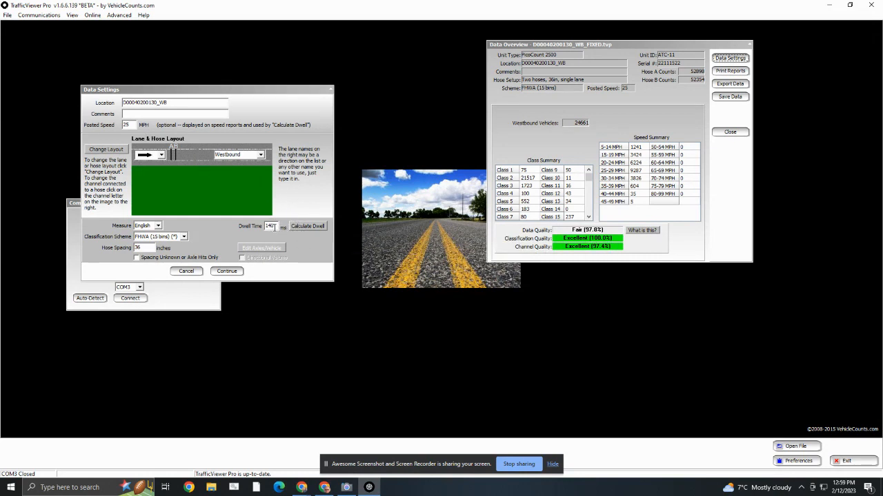
left_click(304, 227)
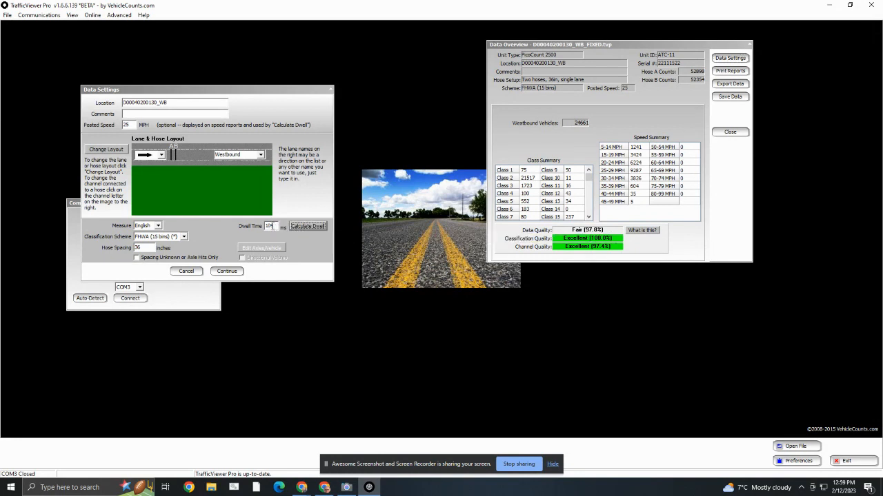
double_click(269, 226)
type("140")
left_click(187, 274)
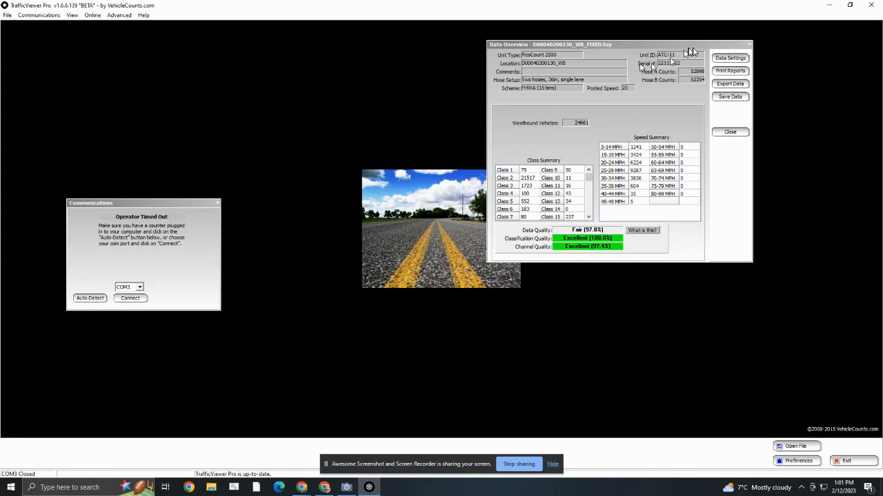
Step: Generate a Weekly Volume report for 8 days starting 02/02/2023 with a 60-minute bin interval
mouse_move(696, 75)
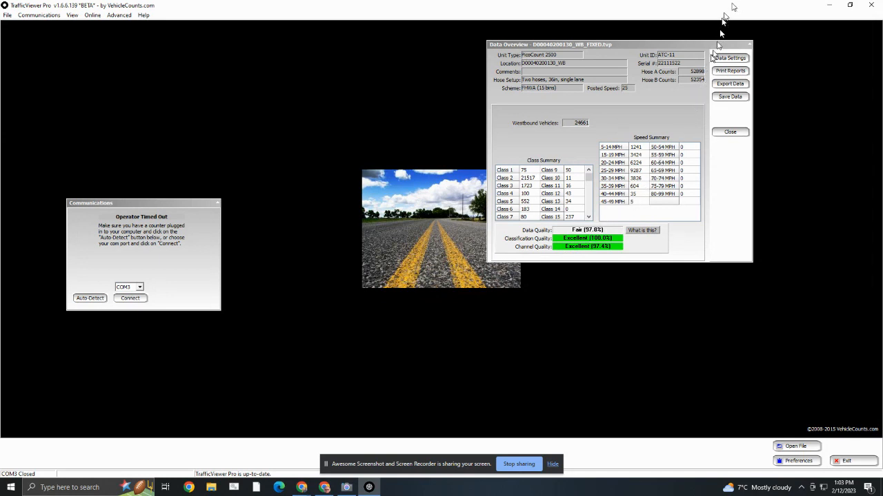
mouse_move(699, 80)
left_click(728, 72)
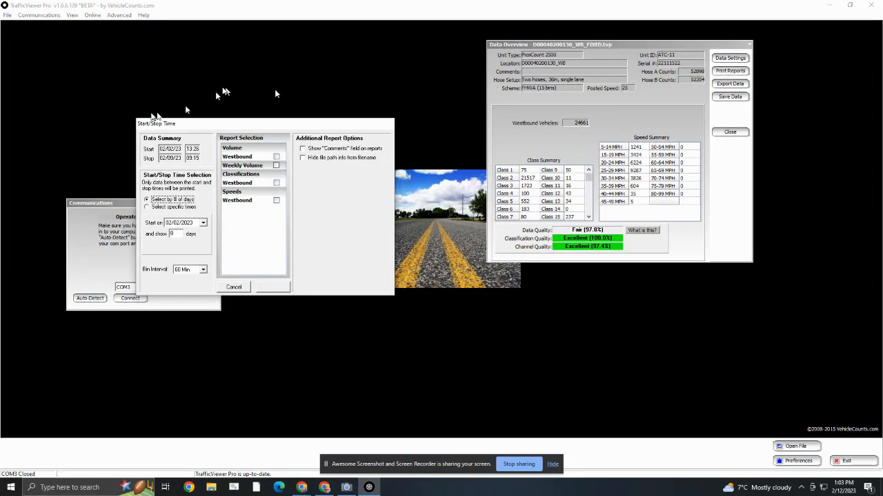
left_click_drag(254, 128, 300, 76)
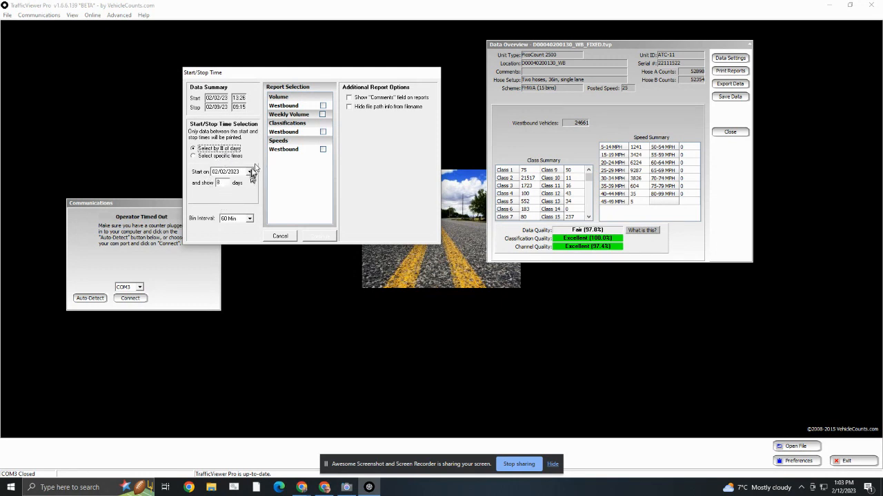
left_click(322, 115)
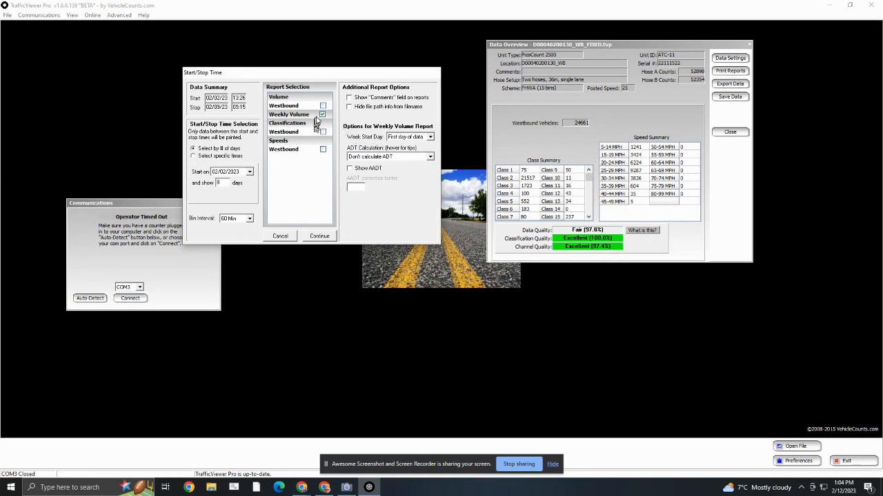
left_click(319, 237)
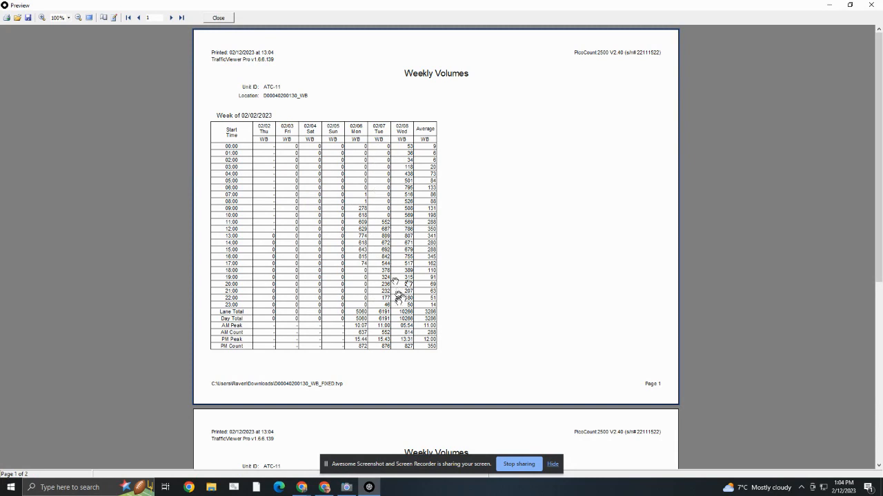
Step: Examine the daily and hourly counts on both pages of the Weekly Volumes report, and close the preview
scroll(392, 259, "down", 1)
scroll(391, 257, "down", 7)
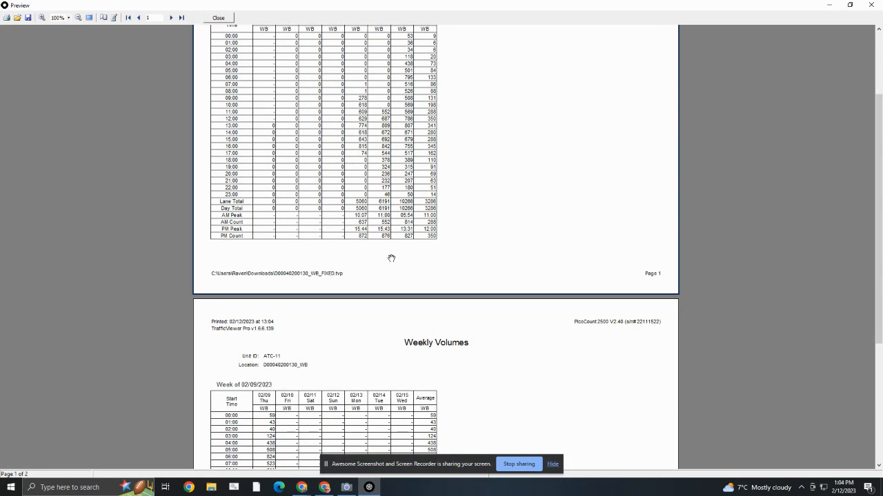
scroll(417, 204, "up", 1)
scroll(418, 203, "down", 1)
scroll(419, 203, "up", 7)
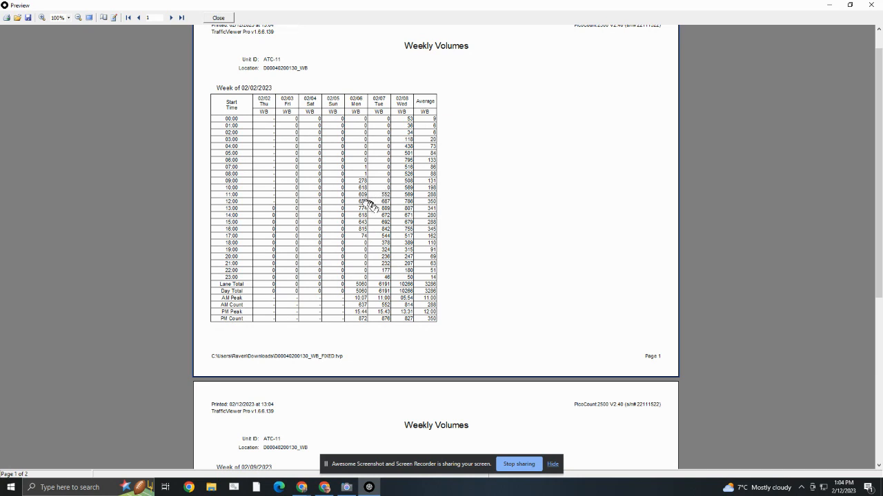
scroll(370, 200, "down", 1)
scroll(369, 202, "up", 2)
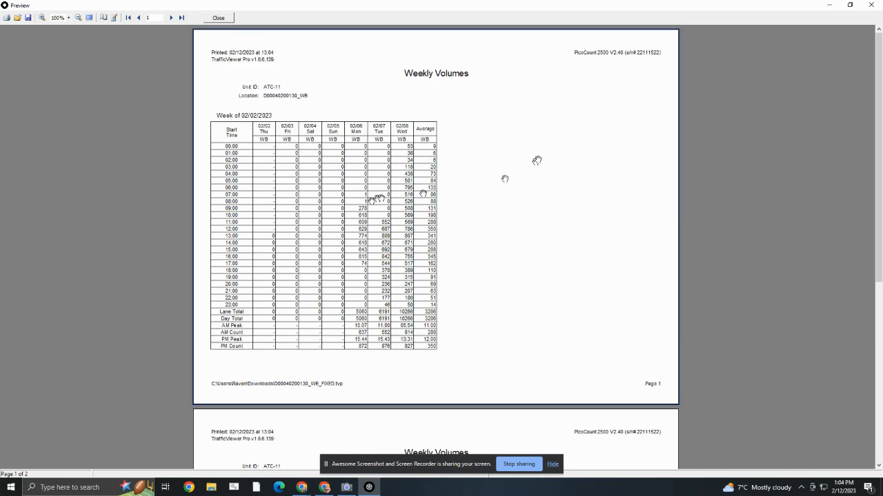
left_click(218, 18)
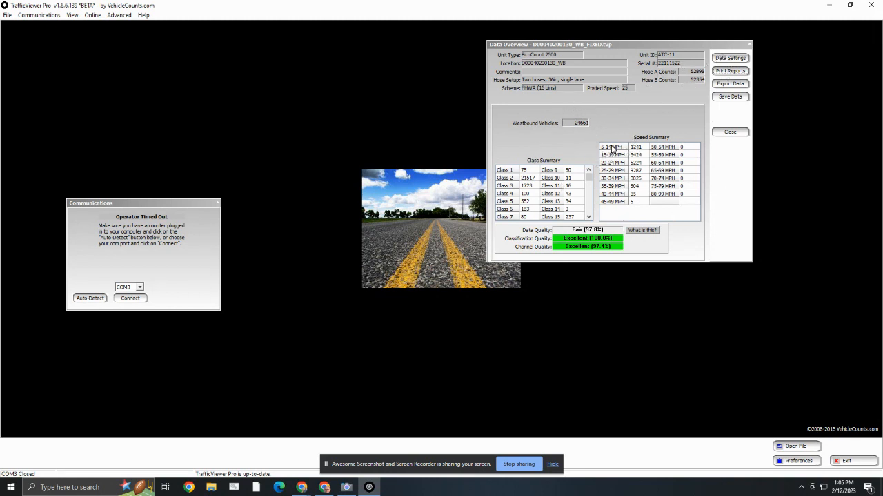
left_click(729, 72)
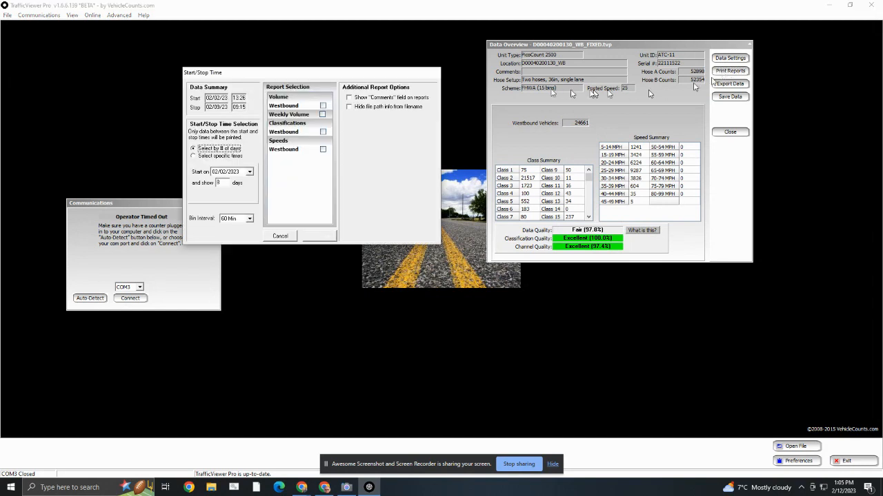